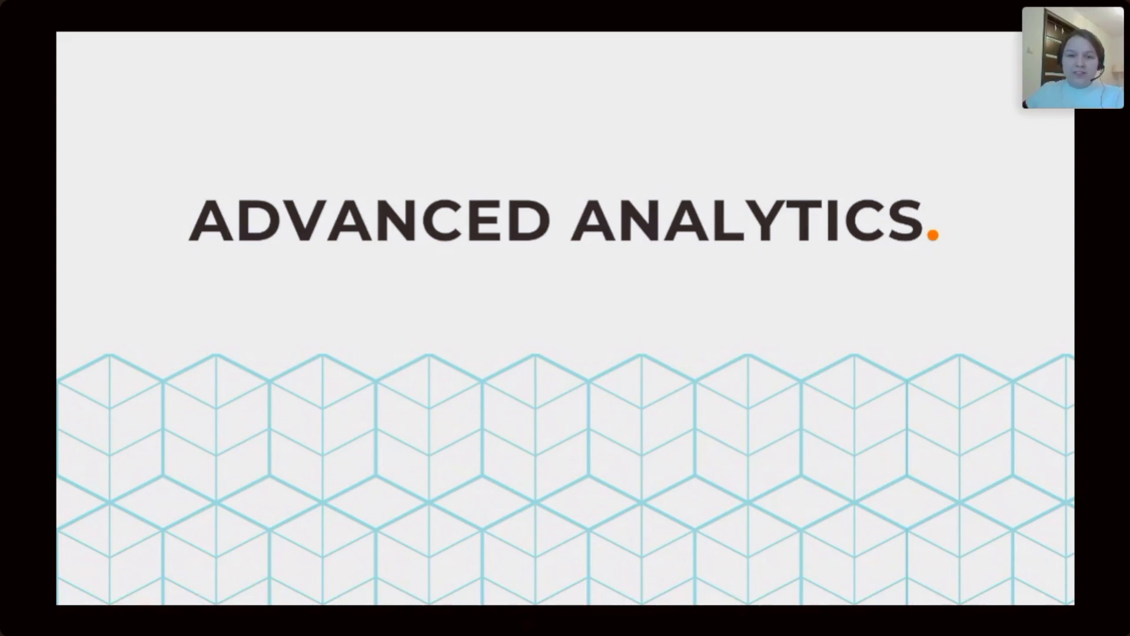
# - Advance the presentation one slide, to 'Why Tableau + Python'
pyautogui.press('Right')
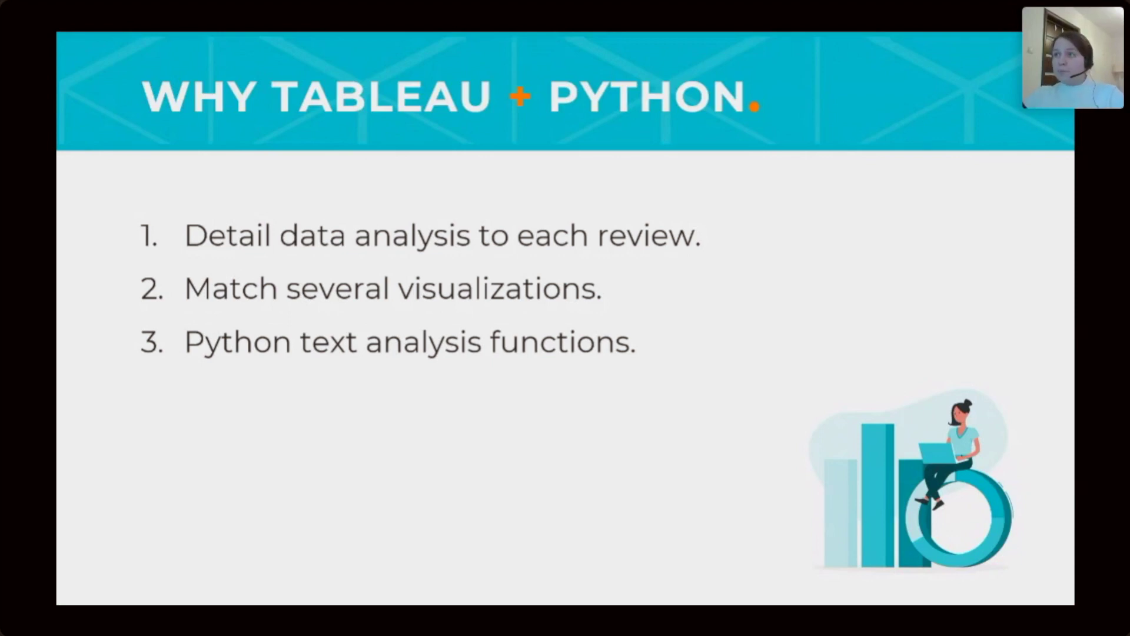
pyautogui.press('Right')
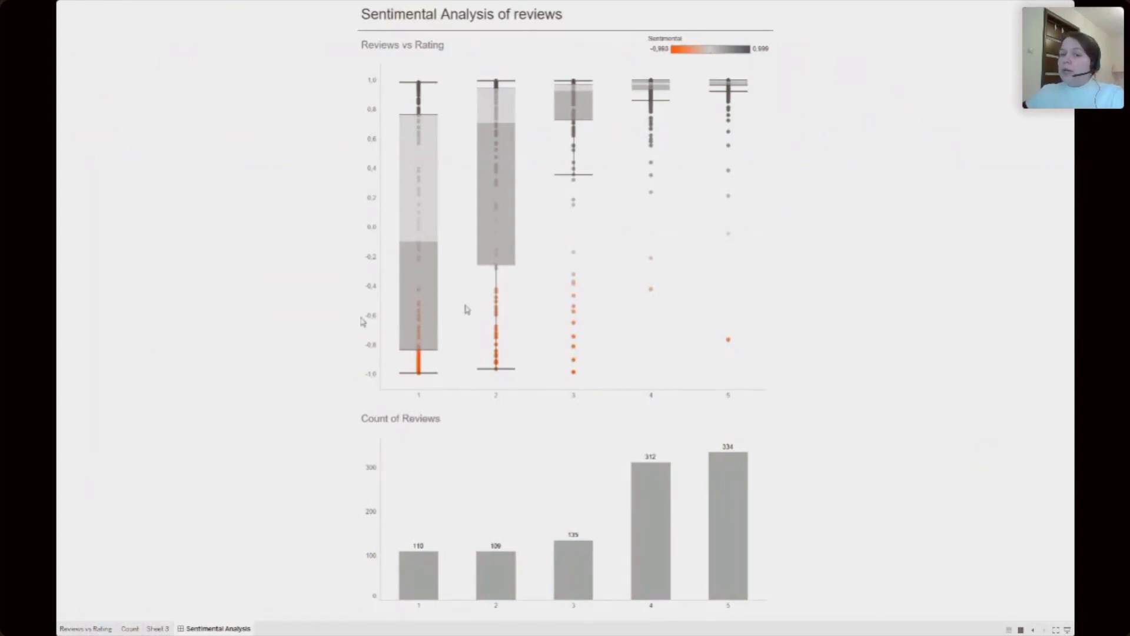
pyautogui.moveTo(431, 262)
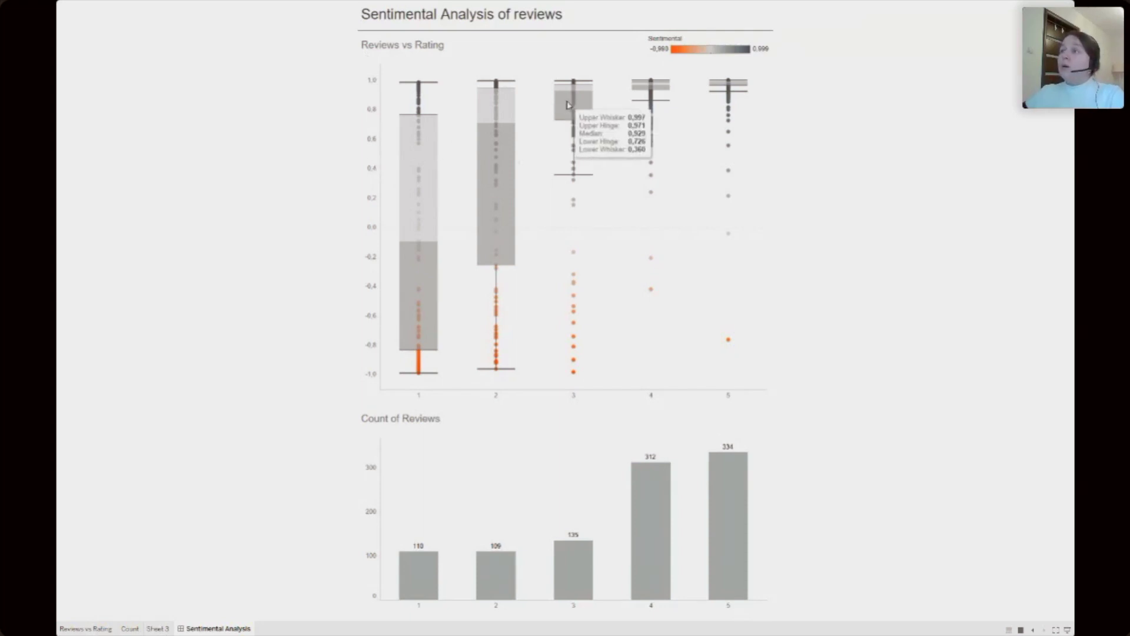
pyautogui.moveTo(575, 100)
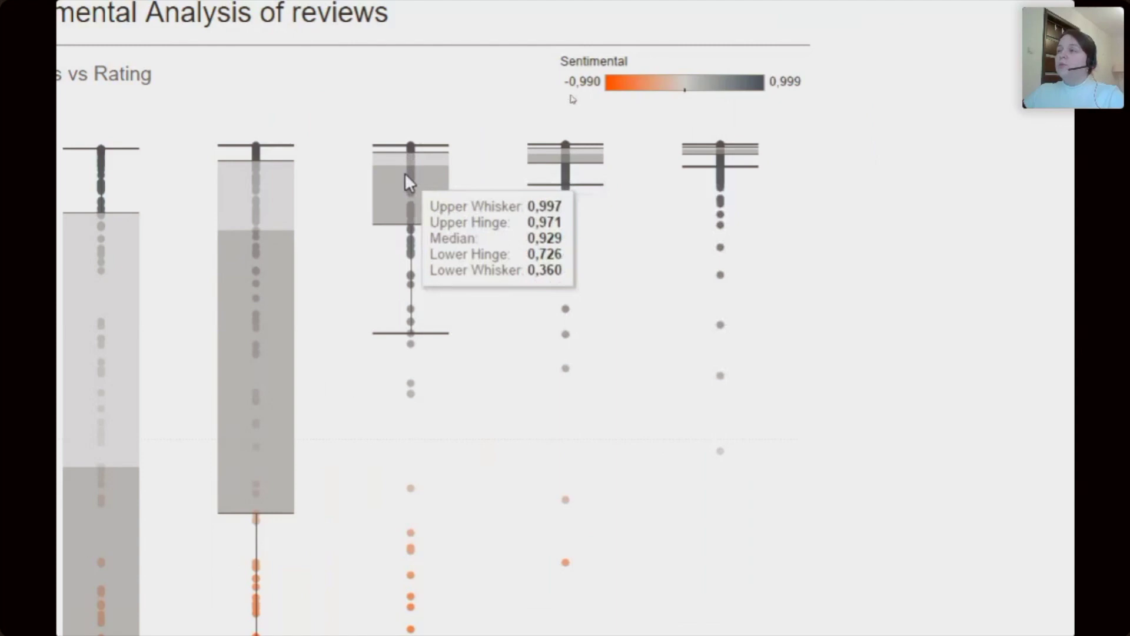
pyautogui.moveTo(411, 184)
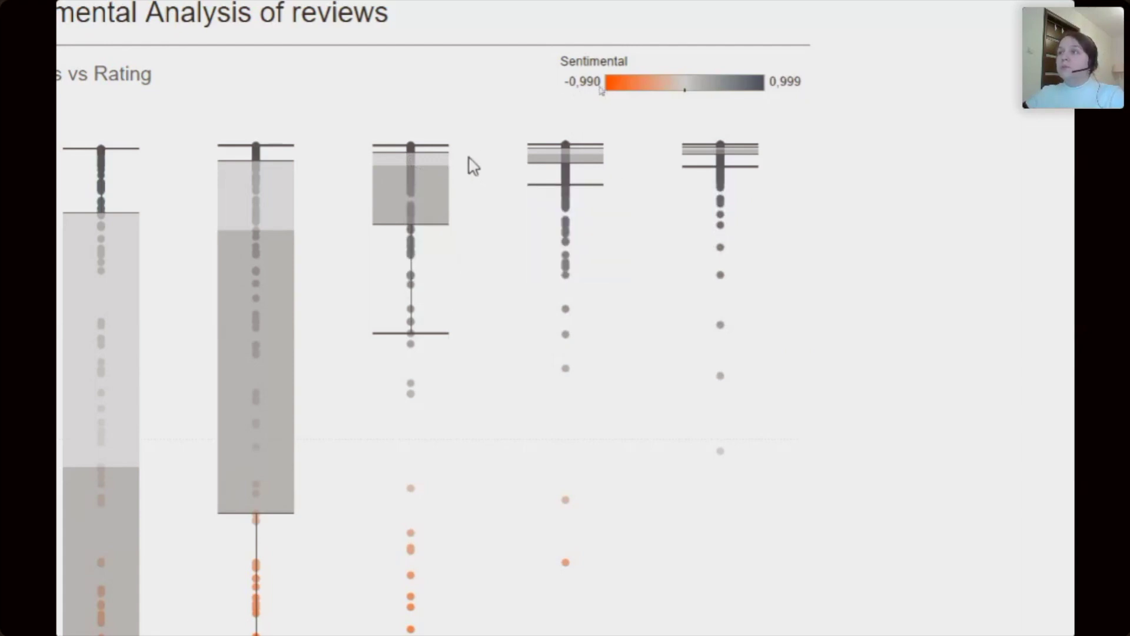
# - Select the high-sentiment review marks at the top of box 3 and view their underlying data
pyautogui.moveTo(459, 166)
pyautogui.mouseDown()
pyautogui.moveTo(381, 170)
pyautogui.moveTo(375, 184)
pyautogui.mouseUp()
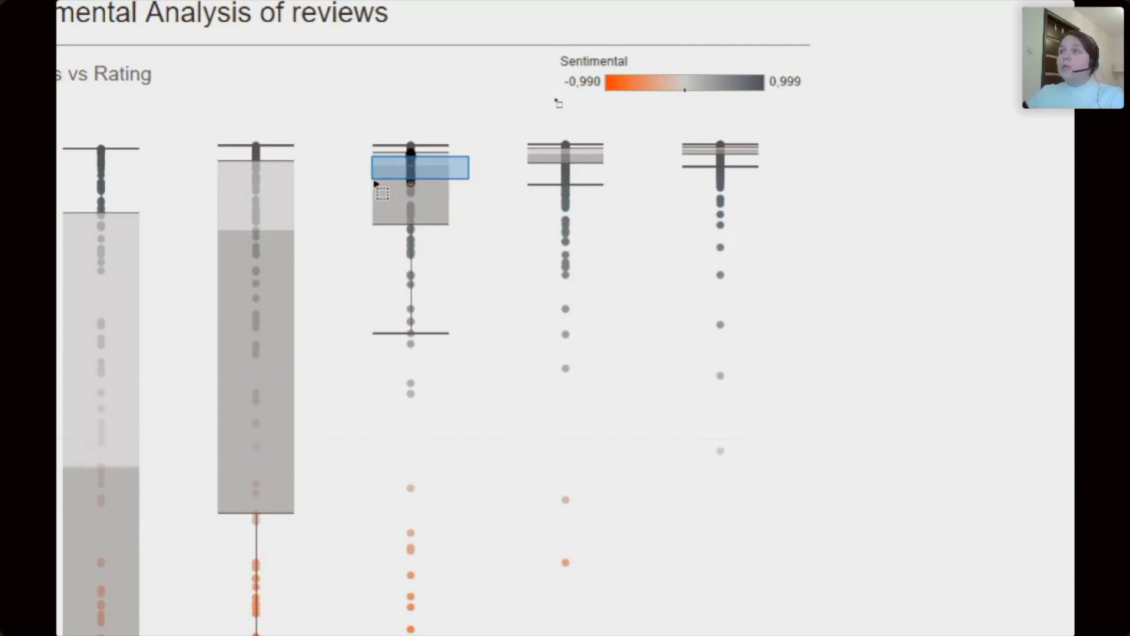
pyautogui.moveTo(375, 183); pyautogui.dragTo(373, 179)
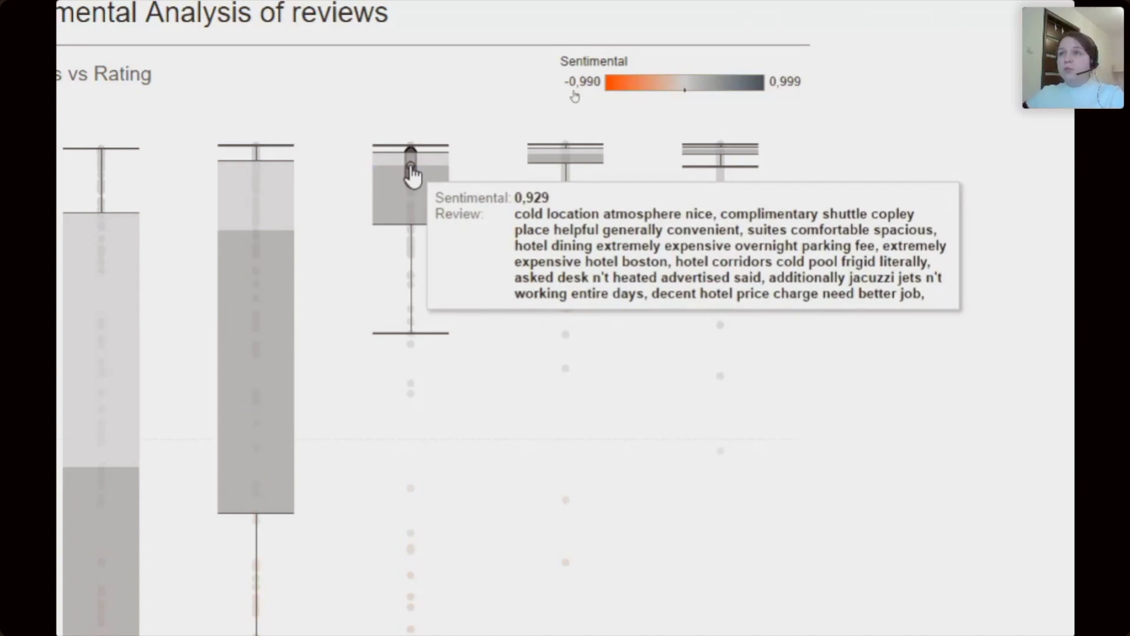
pyautogui.rightClick(413, 175)
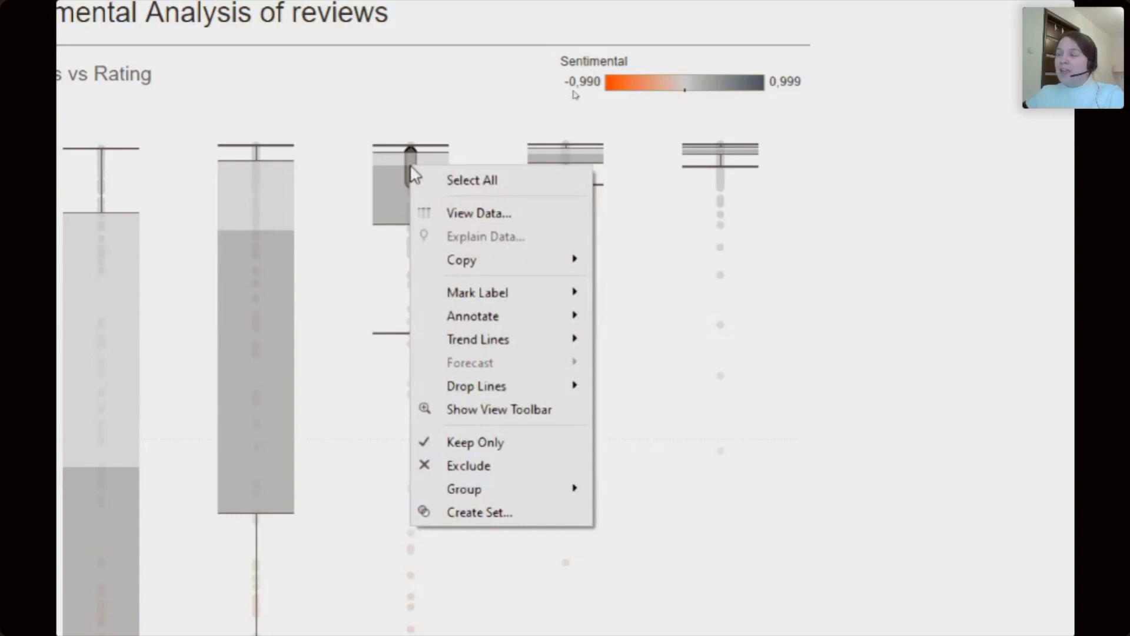
pyautogui.click(521, 213)
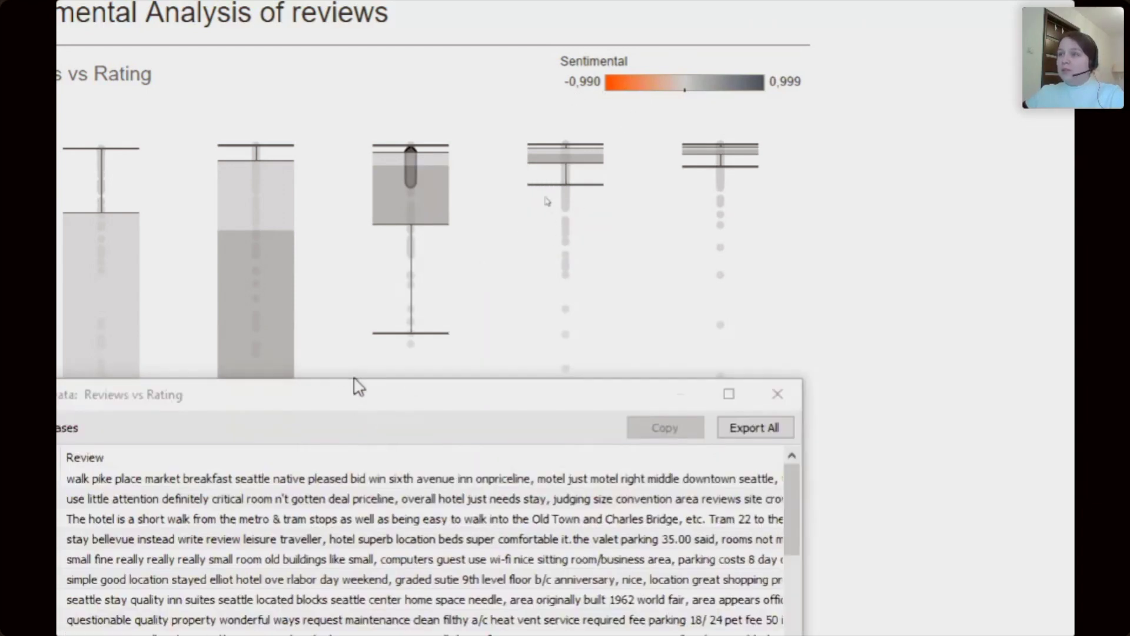
# - Inspect the 54 reviews and their Sentimental scores in the data window, then close it
pyautogui.moveTo(341, 396); pyautogui.dragTo(537, 90)
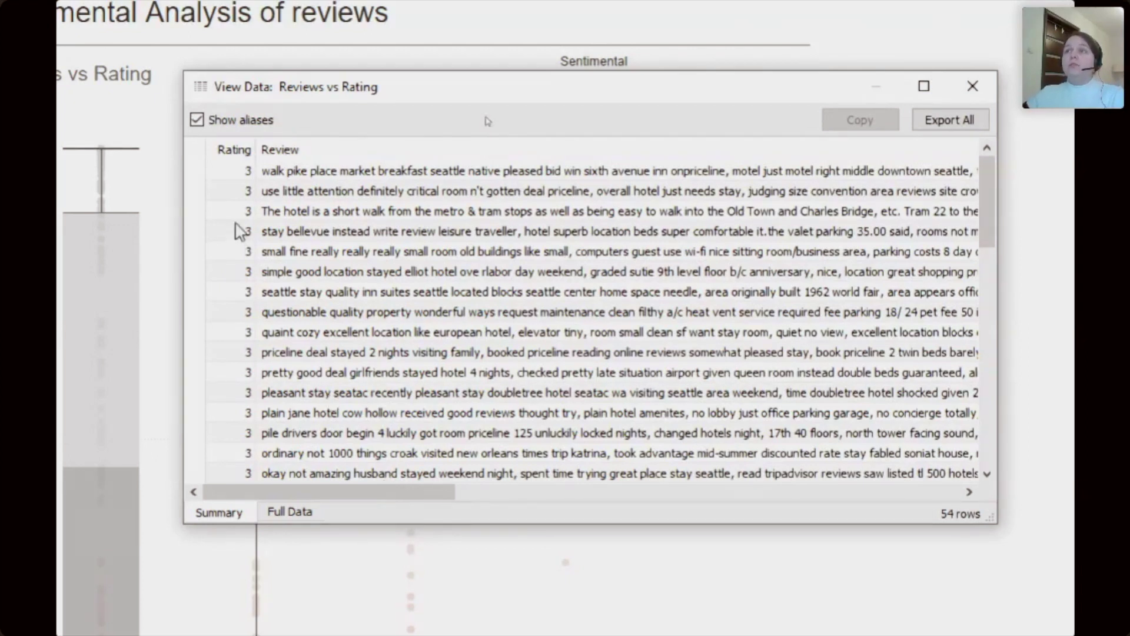
pyautogui.moveTo(336, 488); pyautogui.dragTo(889, 476)
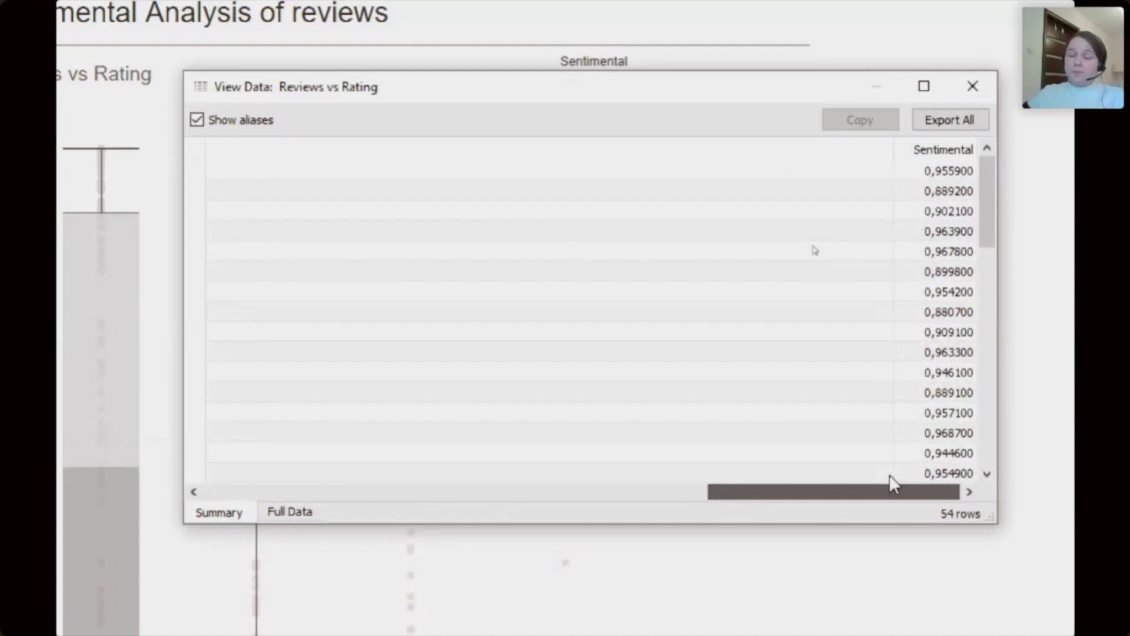
pyautogui.moveTo(889, 475); pyautogui.dragTo(377, 488)
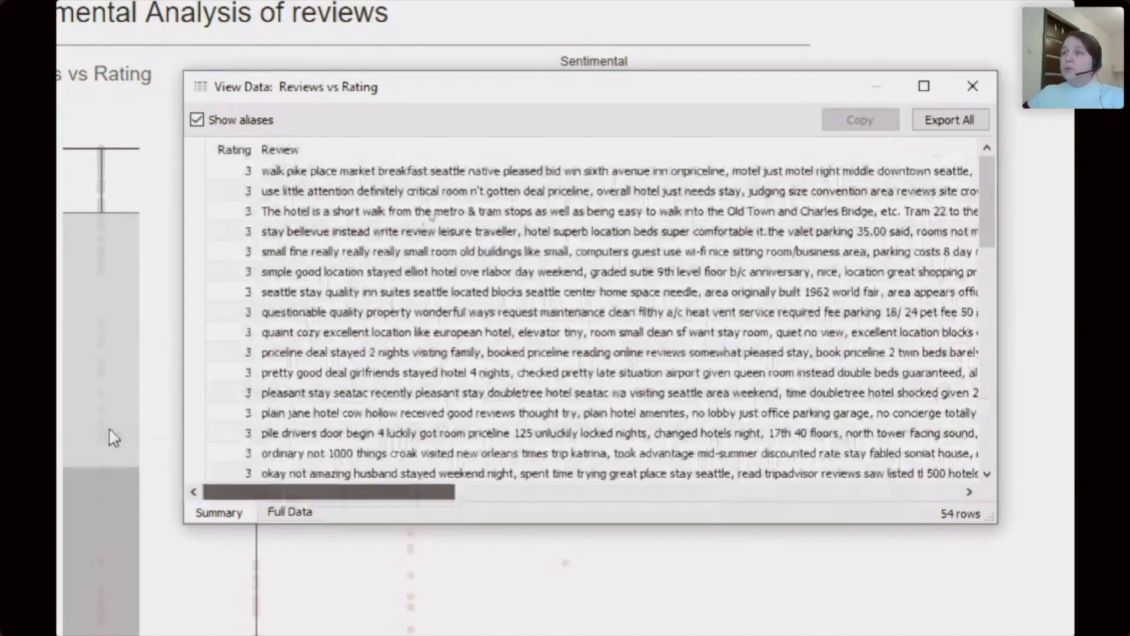
pyautogui.click(268, 211)
pyautogui.hscroll(2, 269, 212)
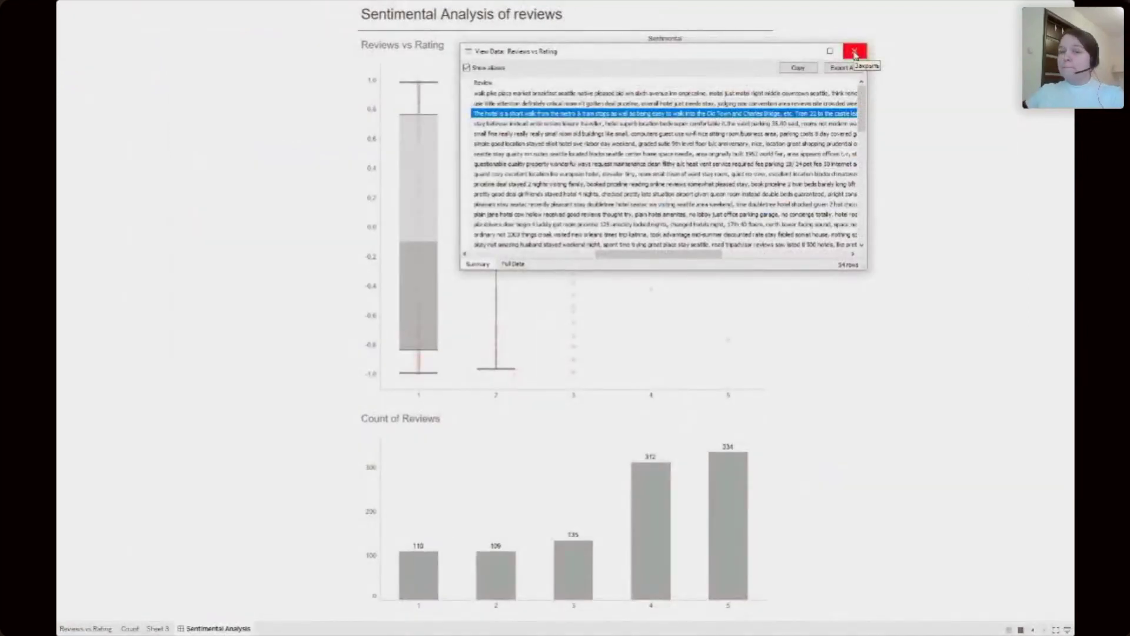
pyautogui.click(854, 53)
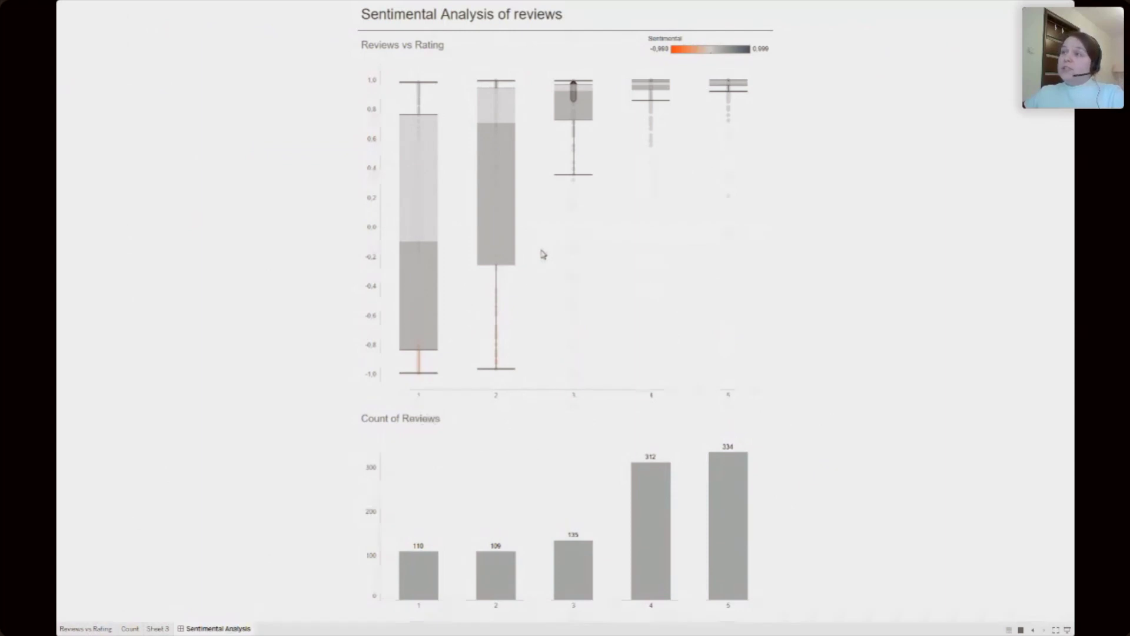
pyautogui.moveTo(569, 207)
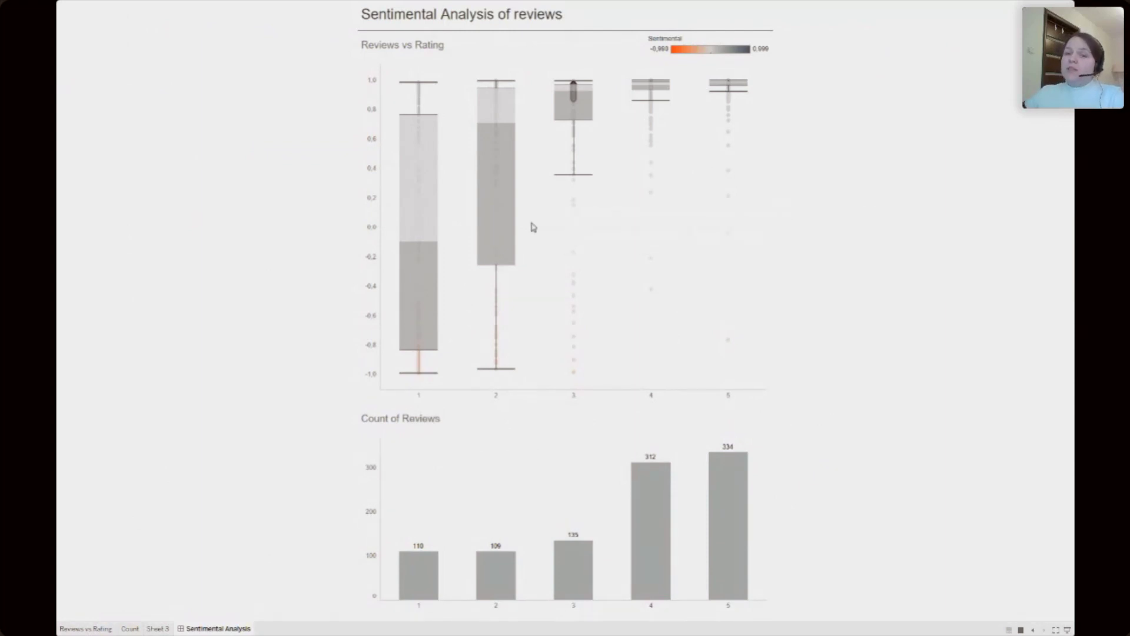
pyautogui.moveTo(430, 226)
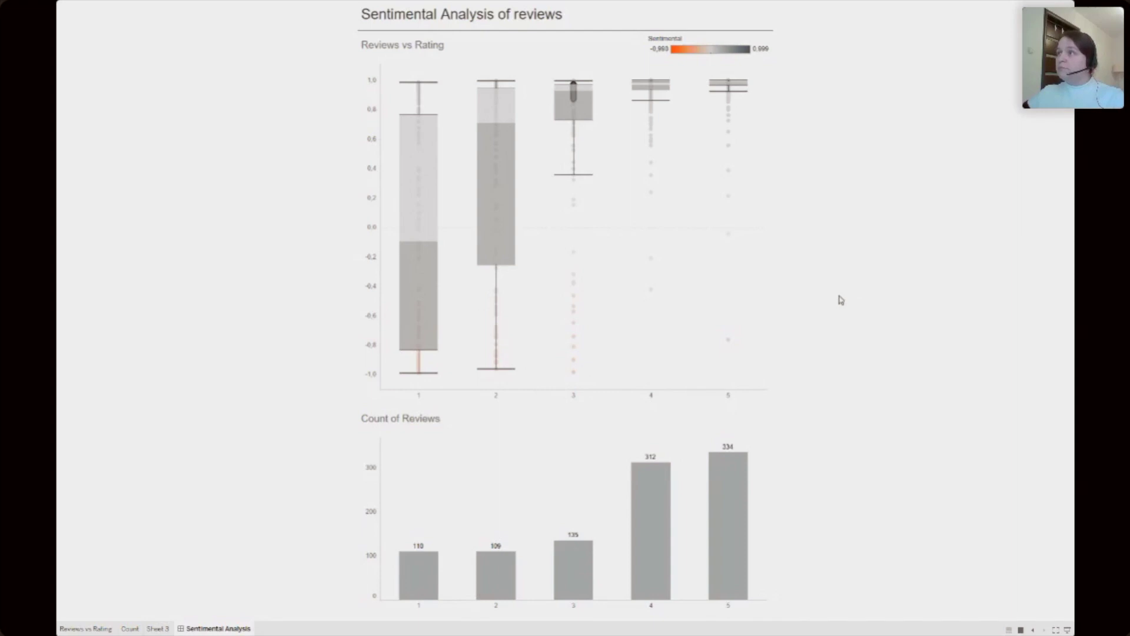
# - Exit presentation mode and edit the Sentimental field on the Reviews vs Rating worksheet
pyautogui.press('Escape')
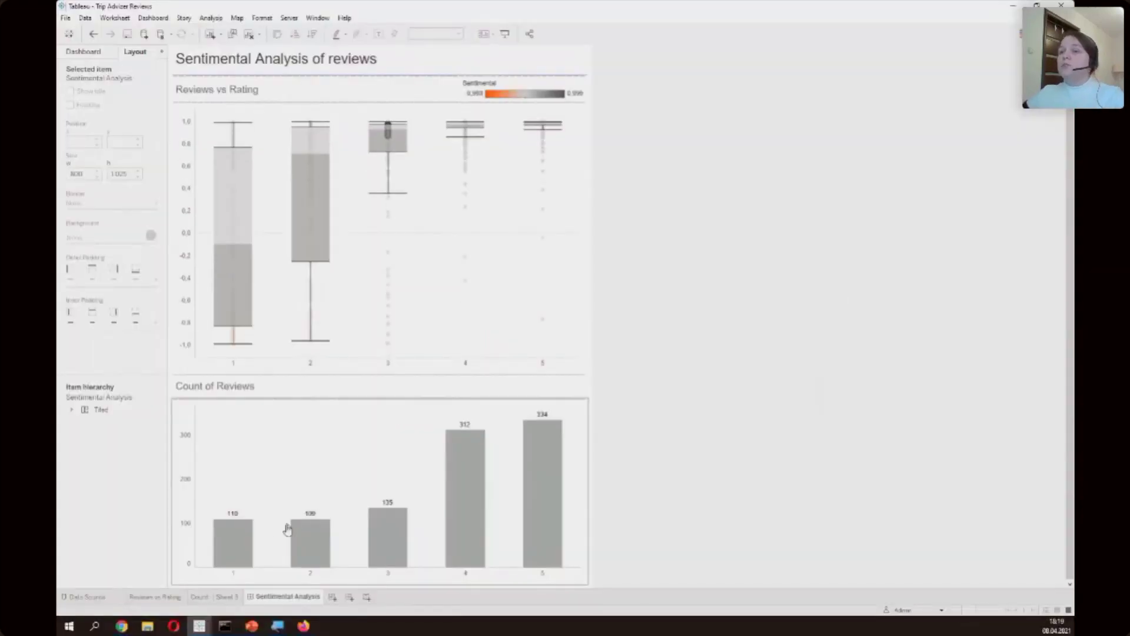
pyautogui.click(179, 598)
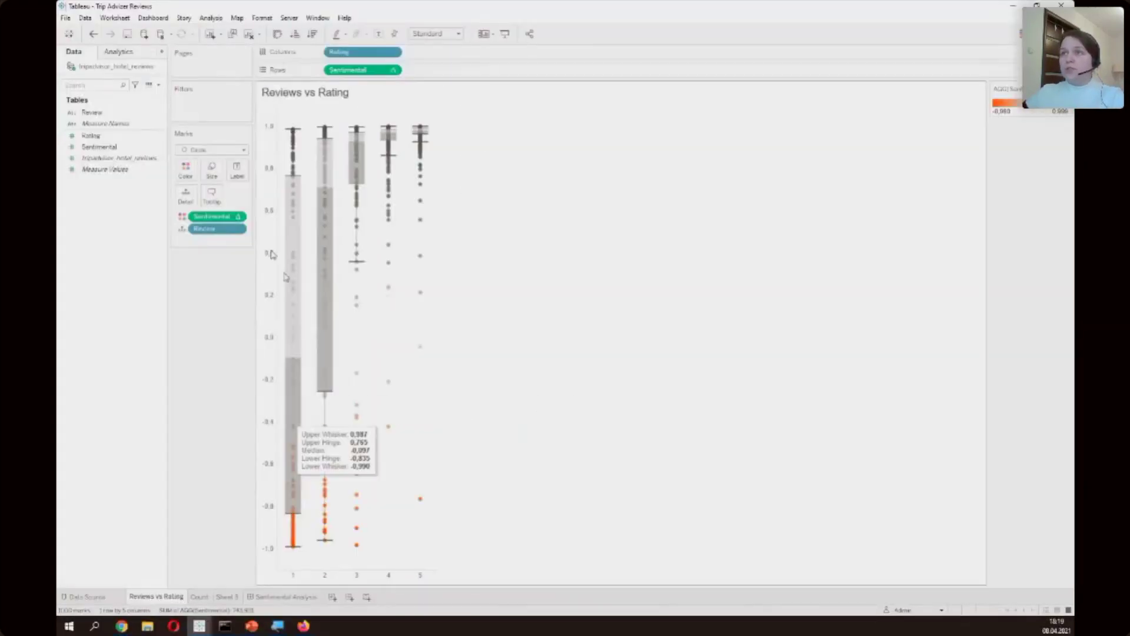
pyautogui.click(100, 147)
pyautogui.rightClick(103, 152)
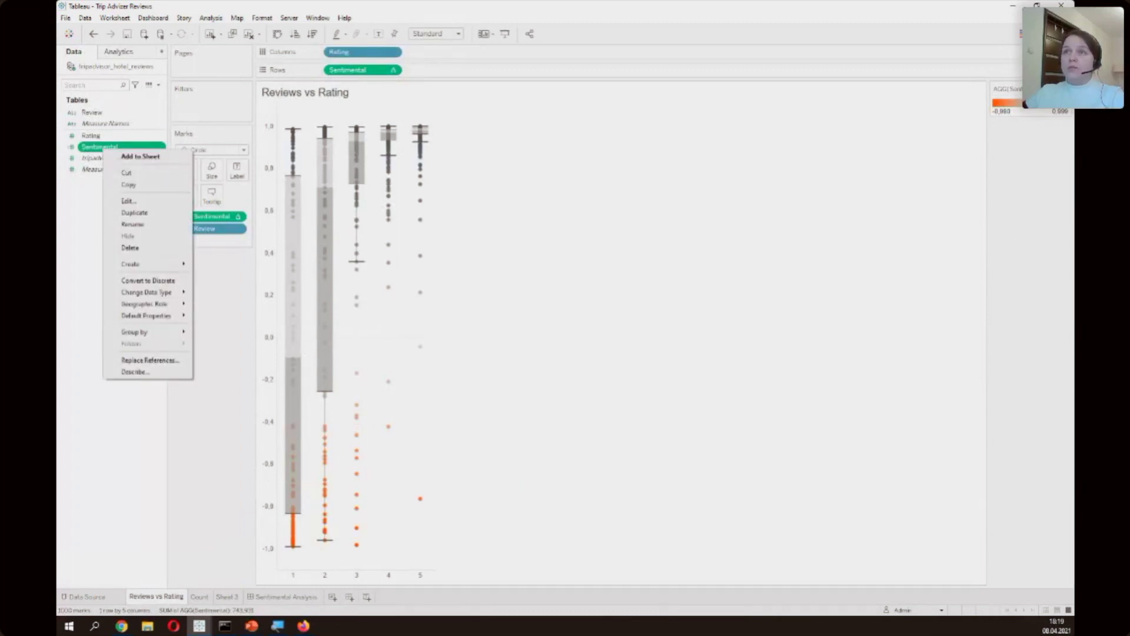
pyautogui.click(72, 232)
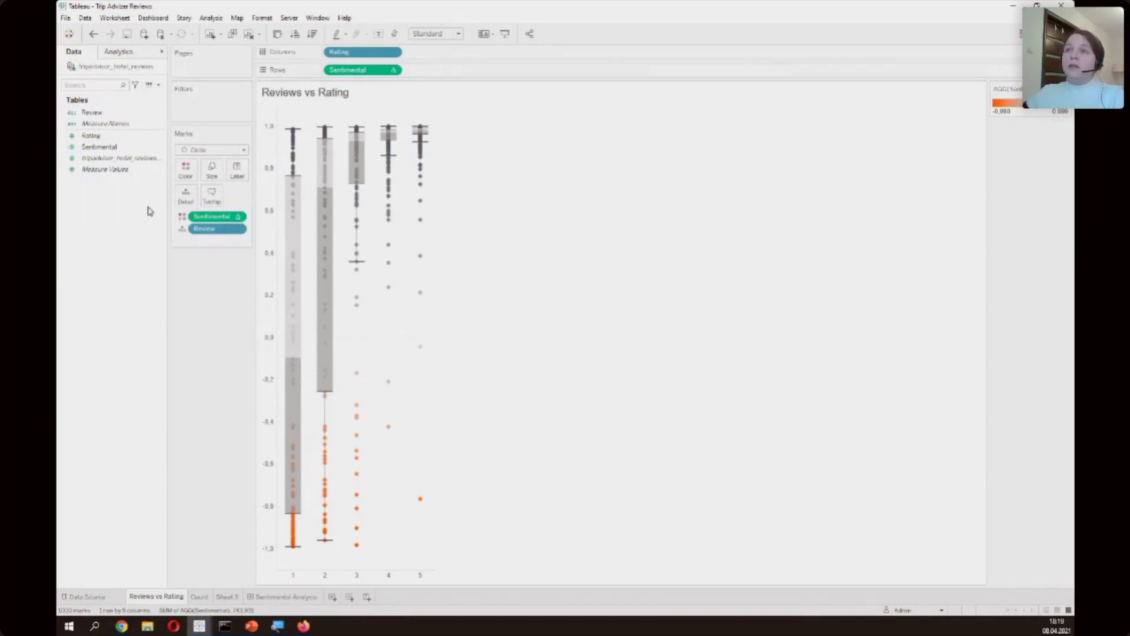
pyautogui.click(110, 150)
pyautogui.rightClick(109, 150)
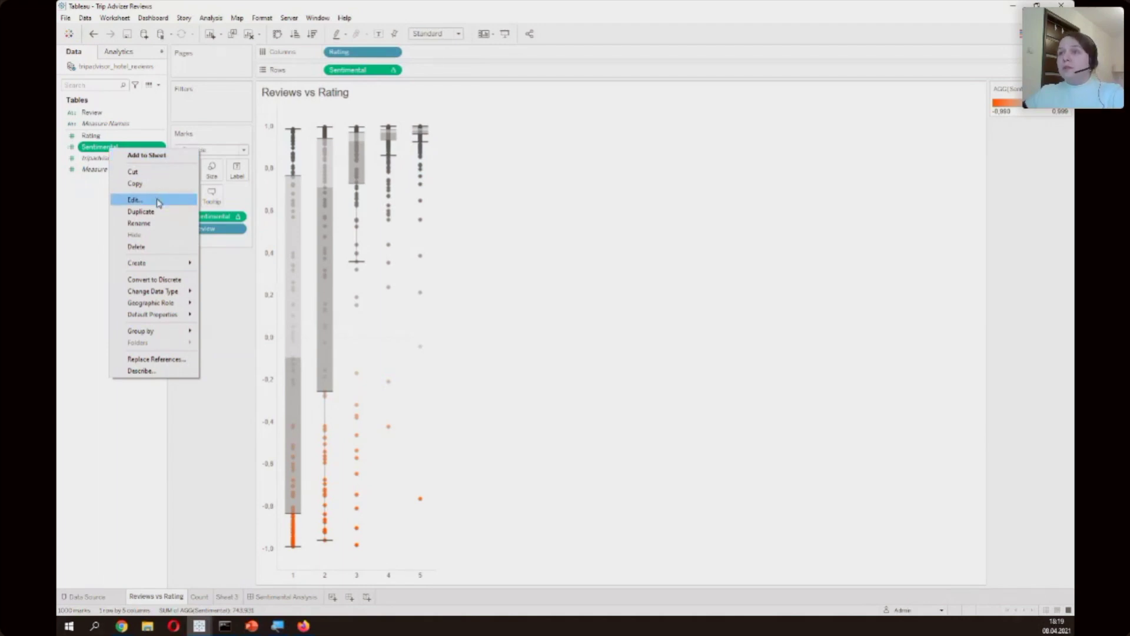
pyautogui.click(158, 203)
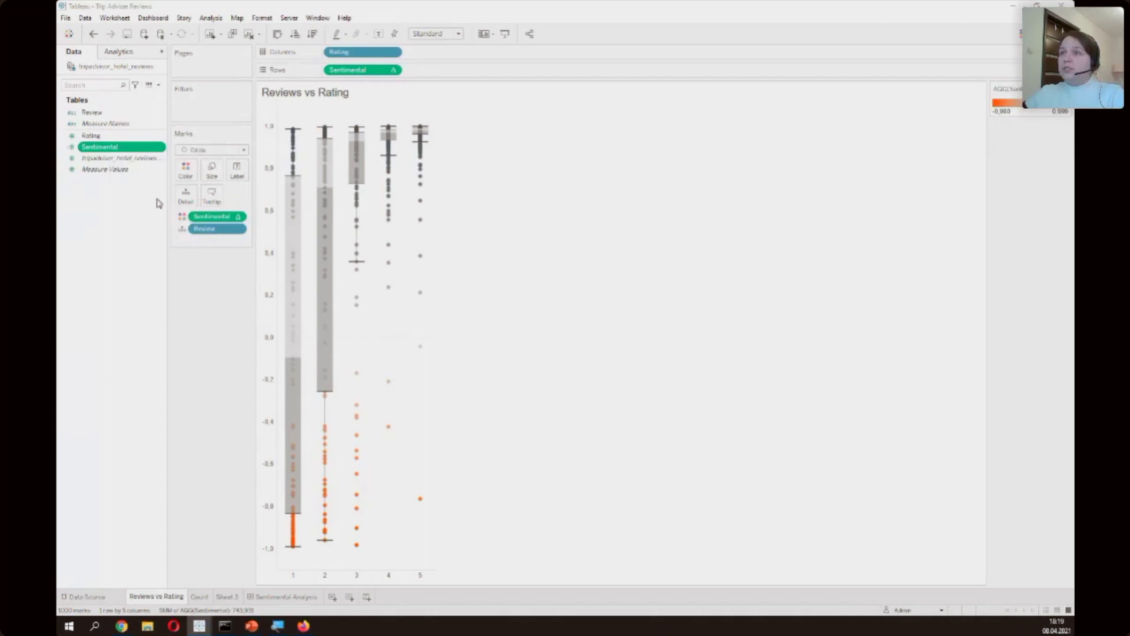
pyautogui.moveTo(341, 235); pyautogui.dragTo(544, 239)
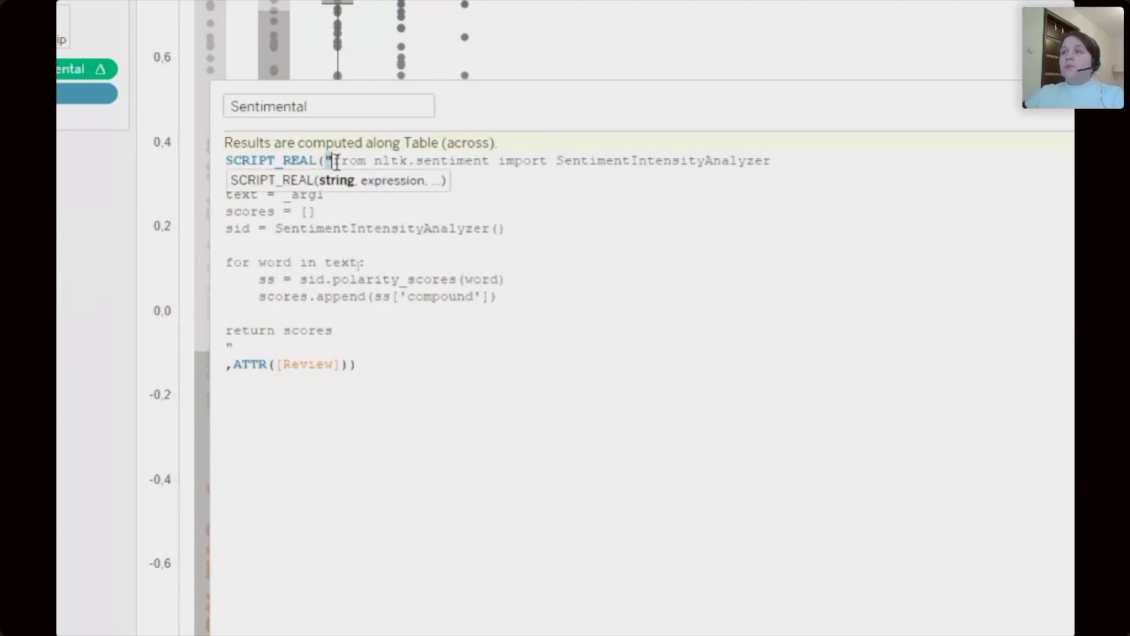
pyautogui.moveTo(330, 160); pyautogui.dragTo(622, 344)
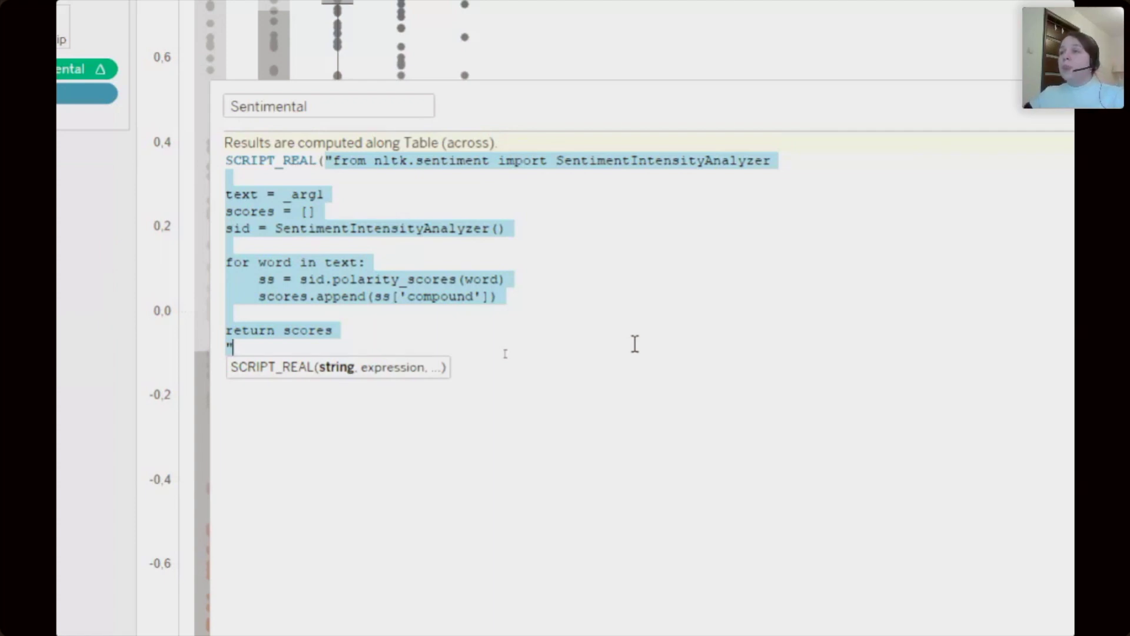
pyautogui.click(612, 344)
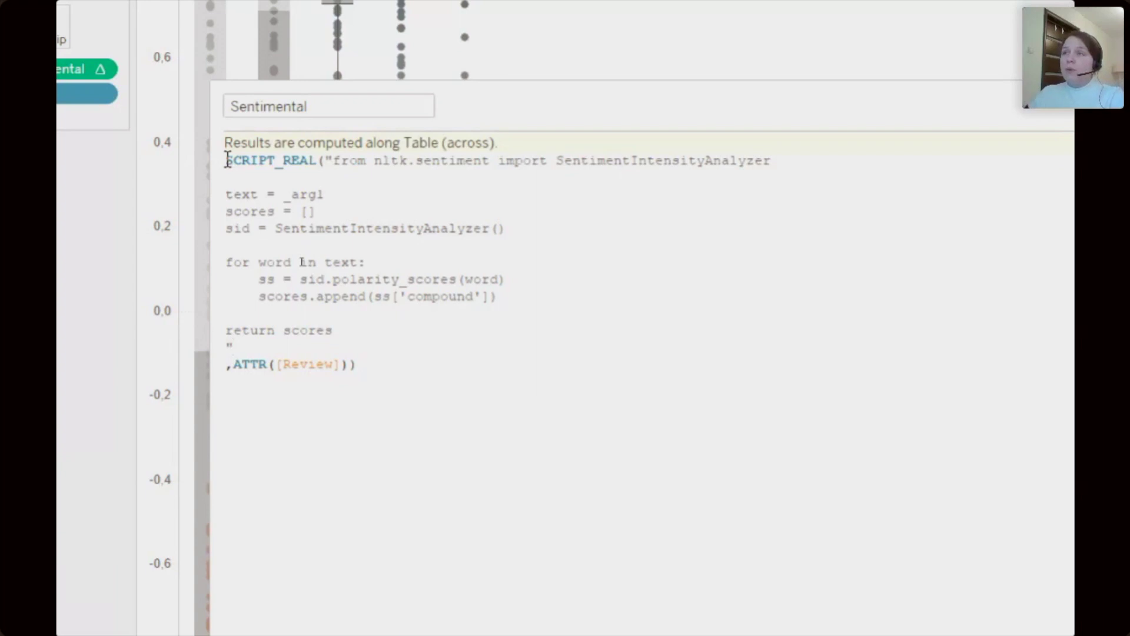
pyautogui.moveTo(227, 158); pyautogui.dragTo(321, 160)
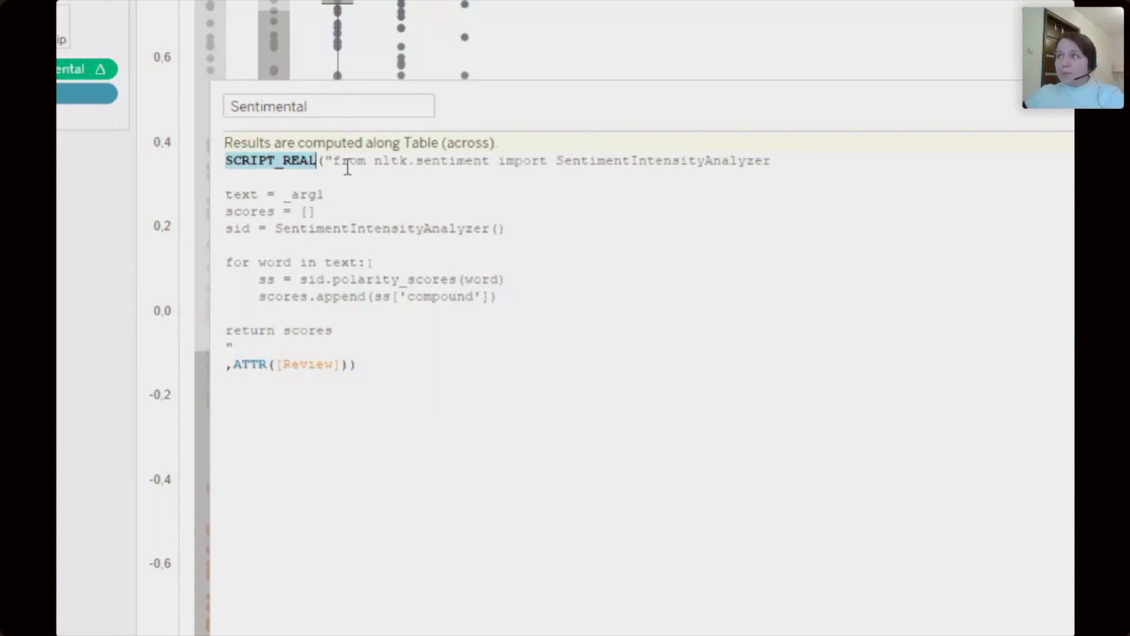
pyautogui.moveTo(555, 98); pyautogui.dragTo(527, 101)
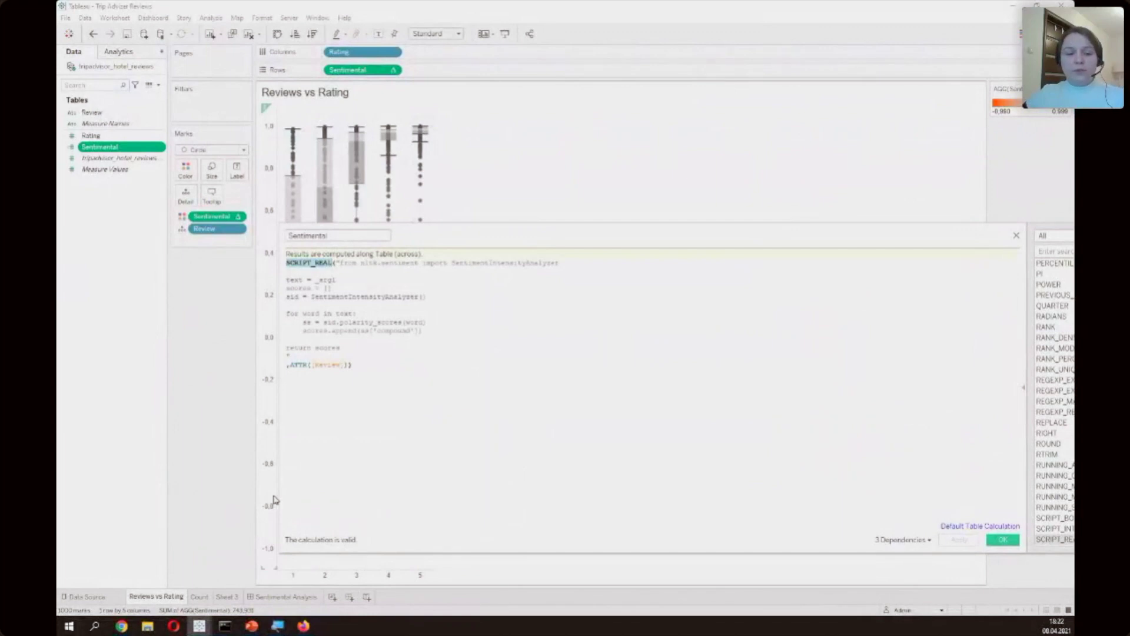
pyautogui.hotkey('alt', 'Tab')
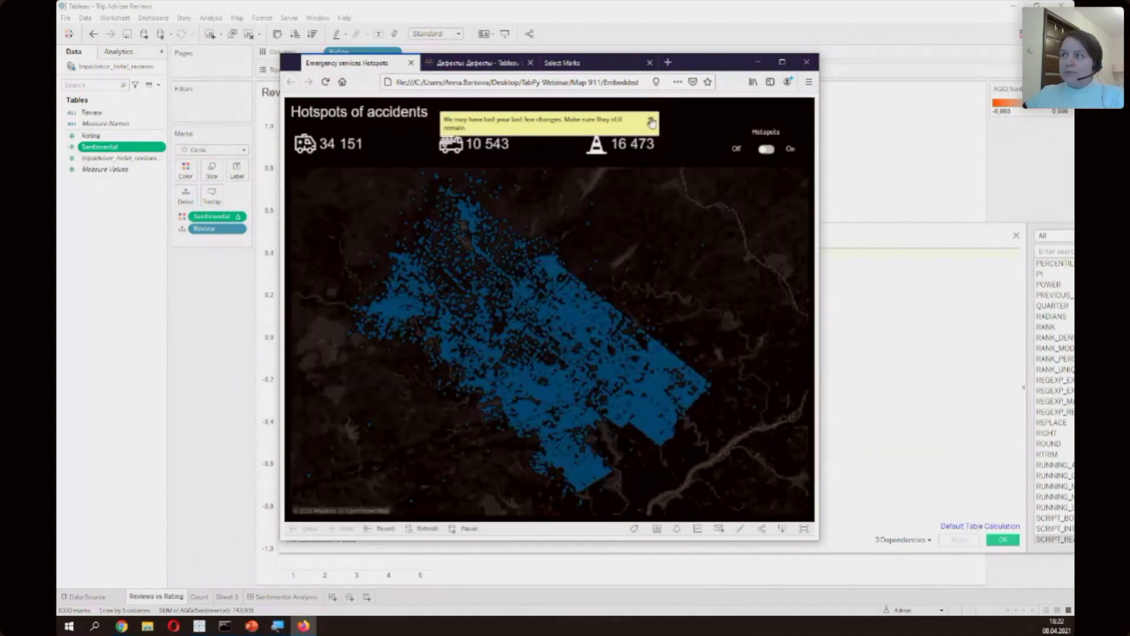
pyautogui.click(651, 120)
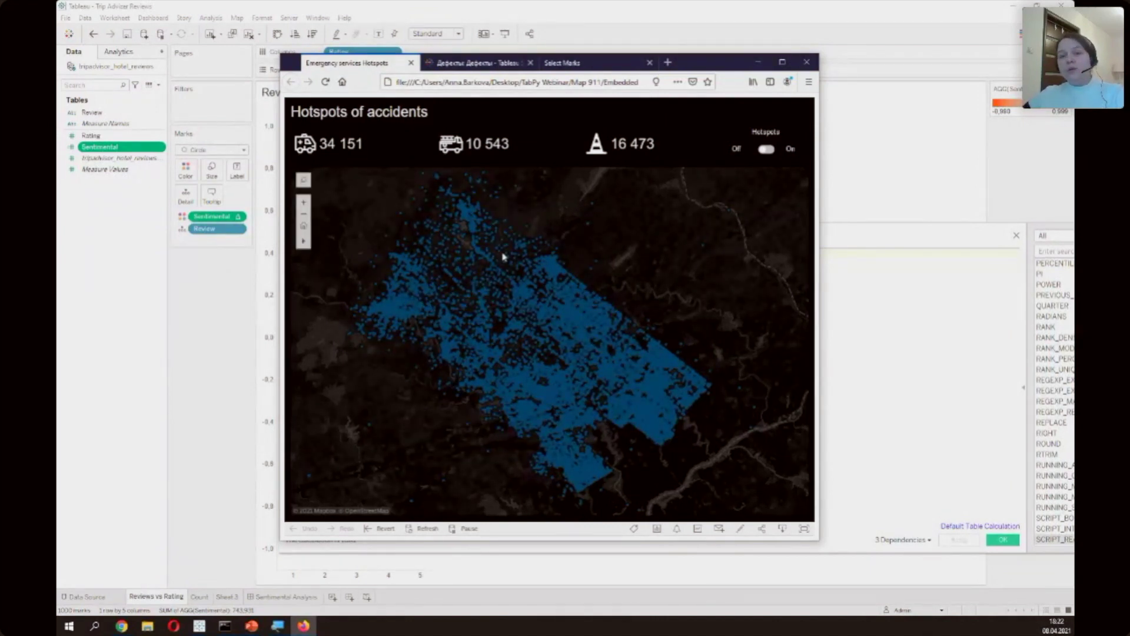
pyautogui.moveTo(503, 256)
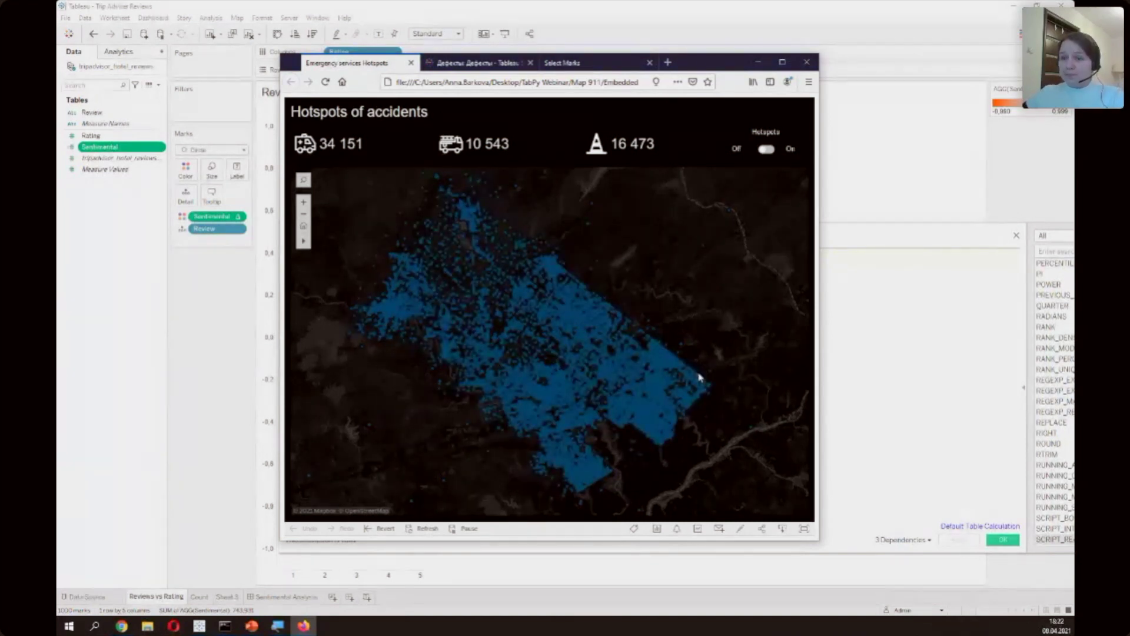
pyautogui.moveTo(644, 356)
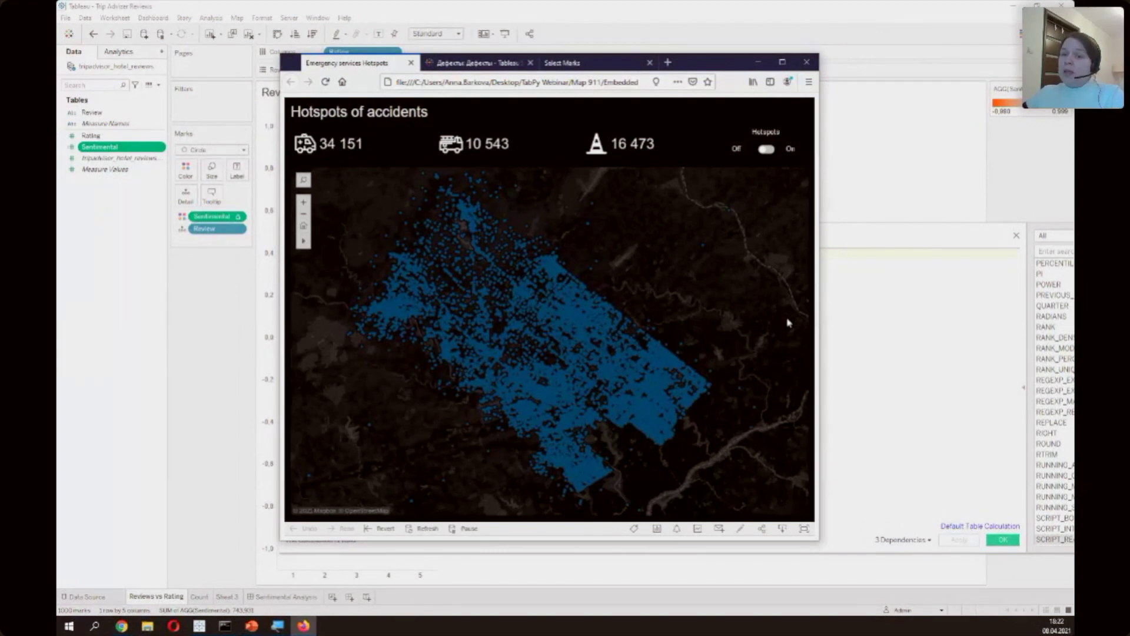
# - Switch the embedded map's Hotspots toggle On to show clustered accidents in yellow
pyautogui.click(767, 149)
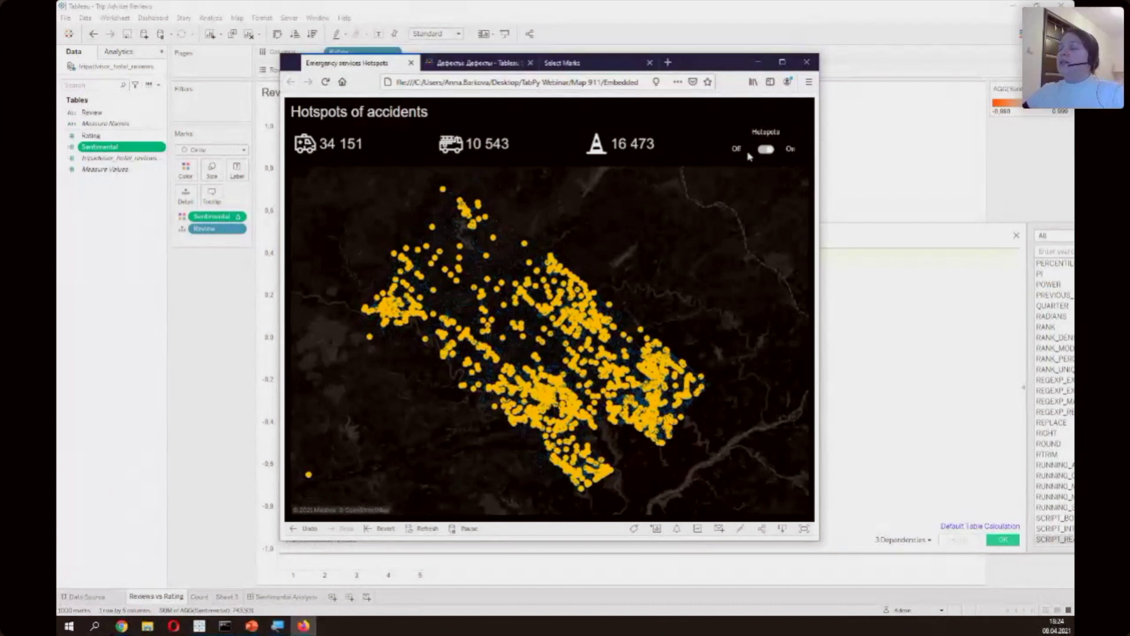
pyautogui.moveTo(714, 255)
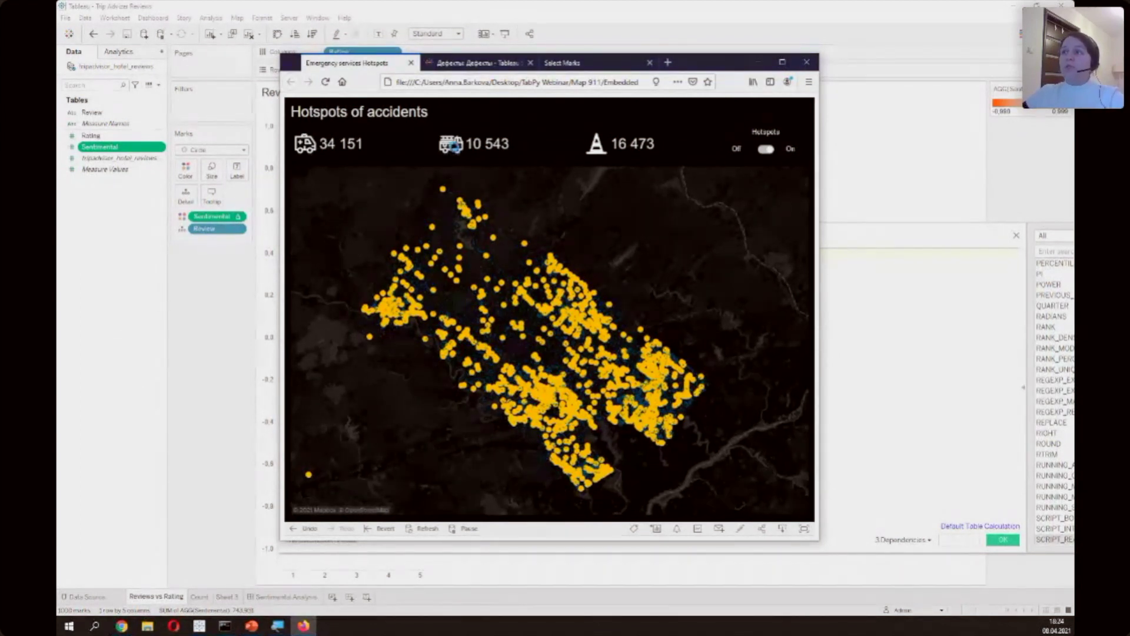
# - Filter the embedded map to Fire accidents using the 10 543 fire-engine KPI
pyautogui.click(453, 147)
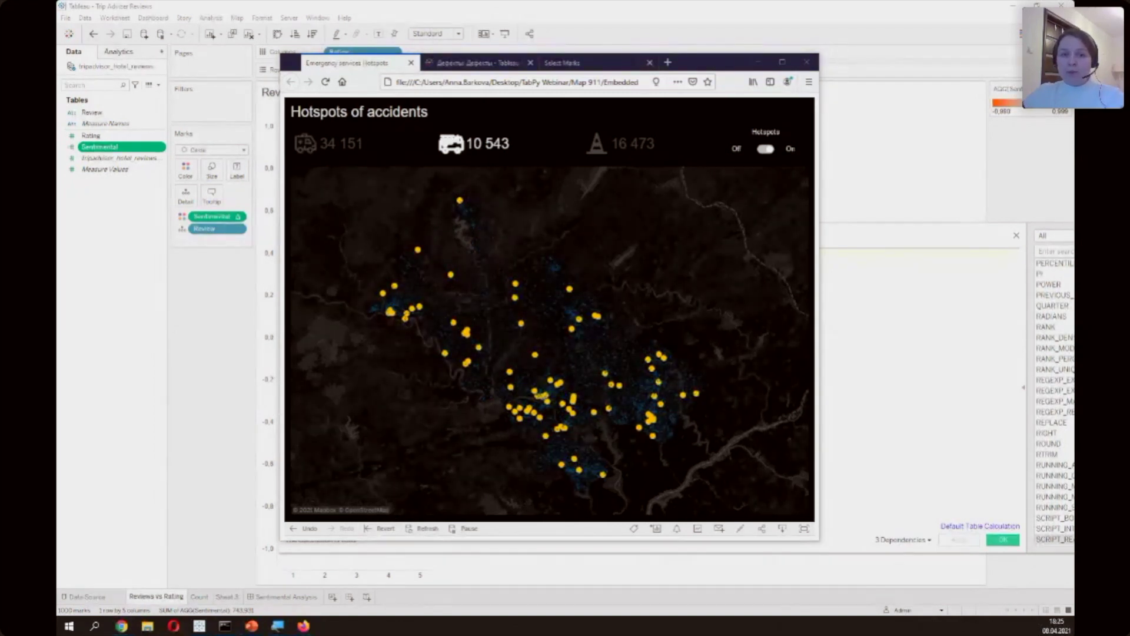
# - In Tableau's 911 workbook, edit the Is Hotspot? calculated field
pyautogui.hotkey('alt', 'Tab')
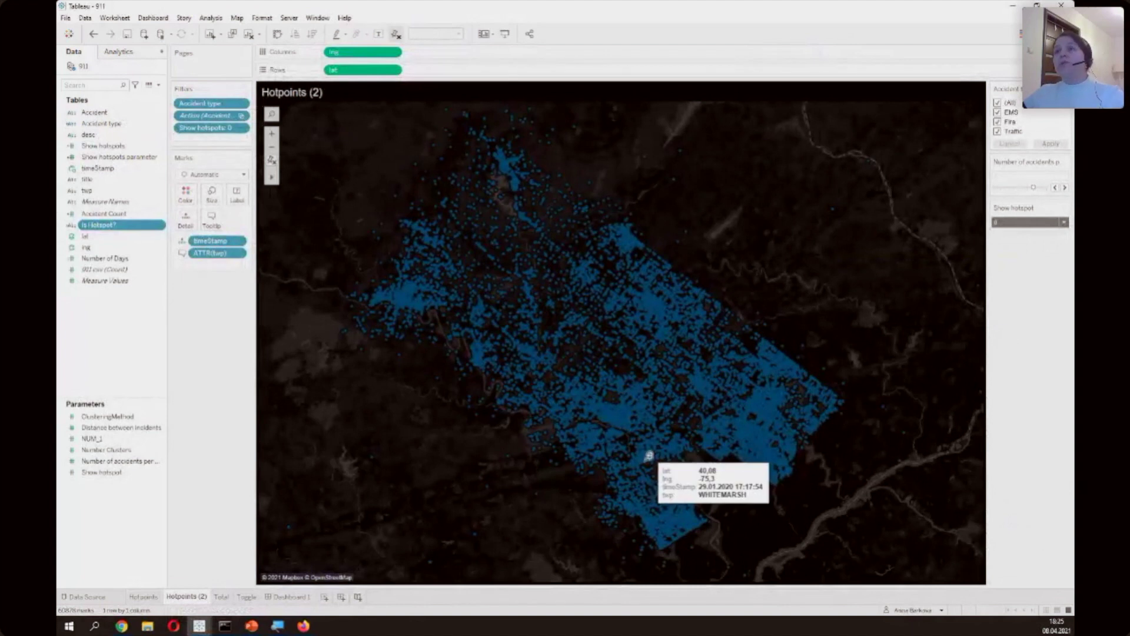
pyautogui.rightClick(102, 226)
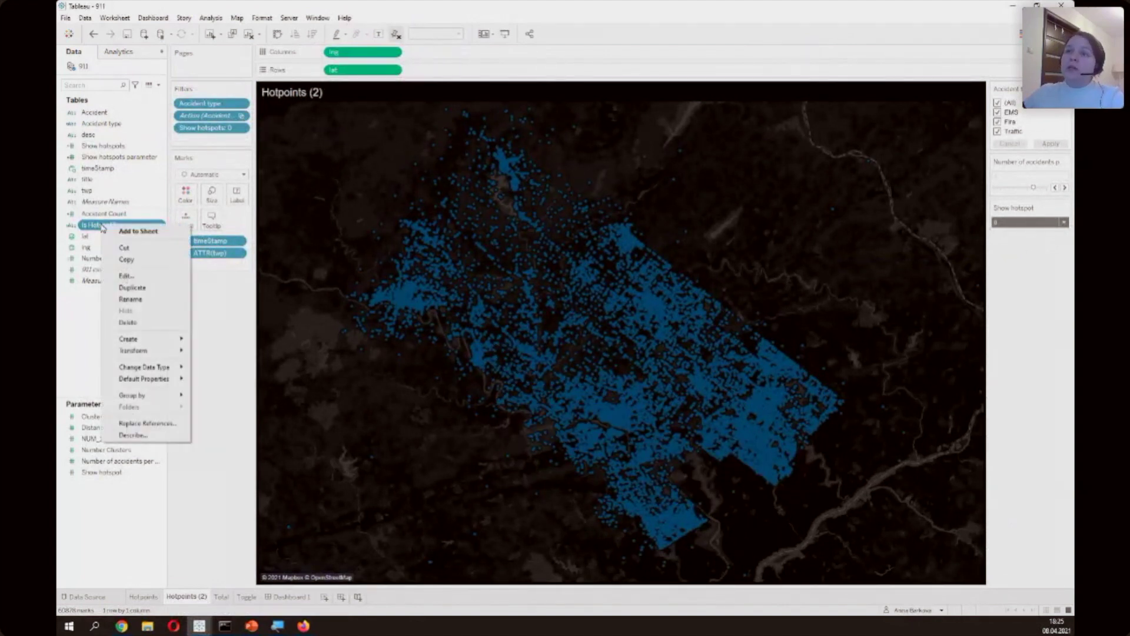
pyautogui.click(136, 276)
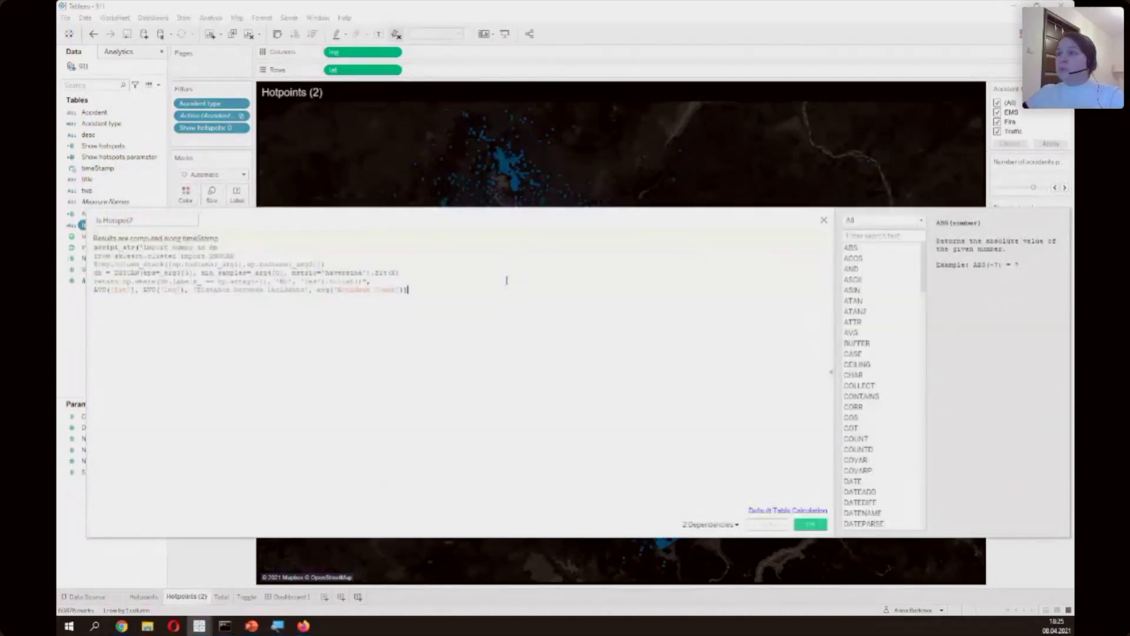
# - Reposition the calculation editor over the map and review the DBSCAN SCRIPT_STR script
pyautogui.moveTo(462, 214); pyautogui.dragTo(646, 241)
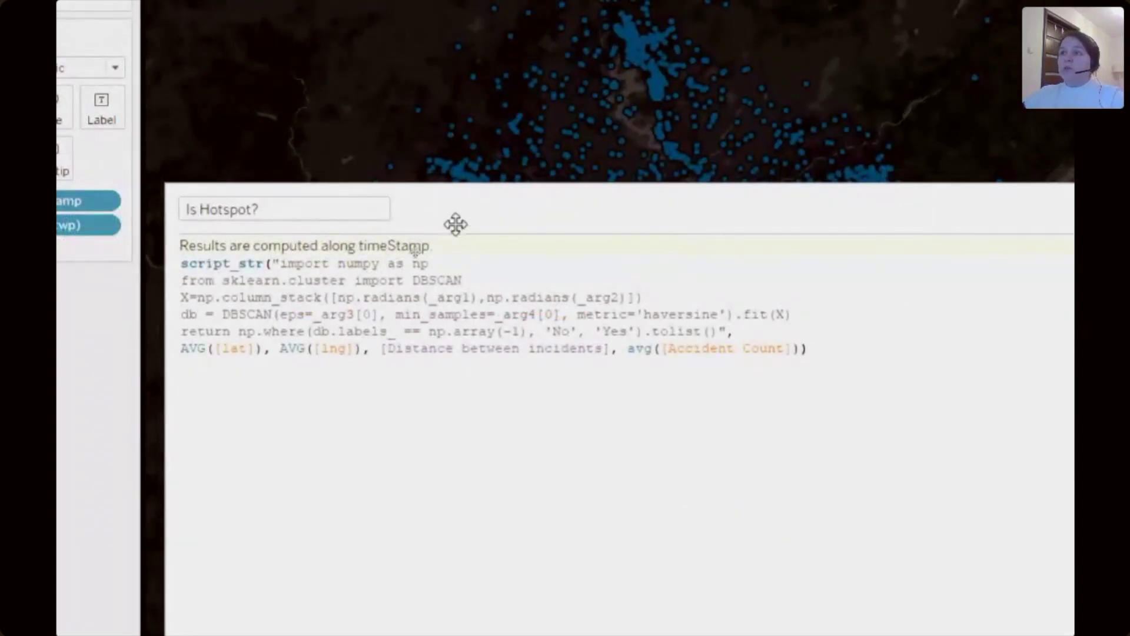
pyautogui.moveTo(457, 222); pyautogui.dragTo(479, 217)
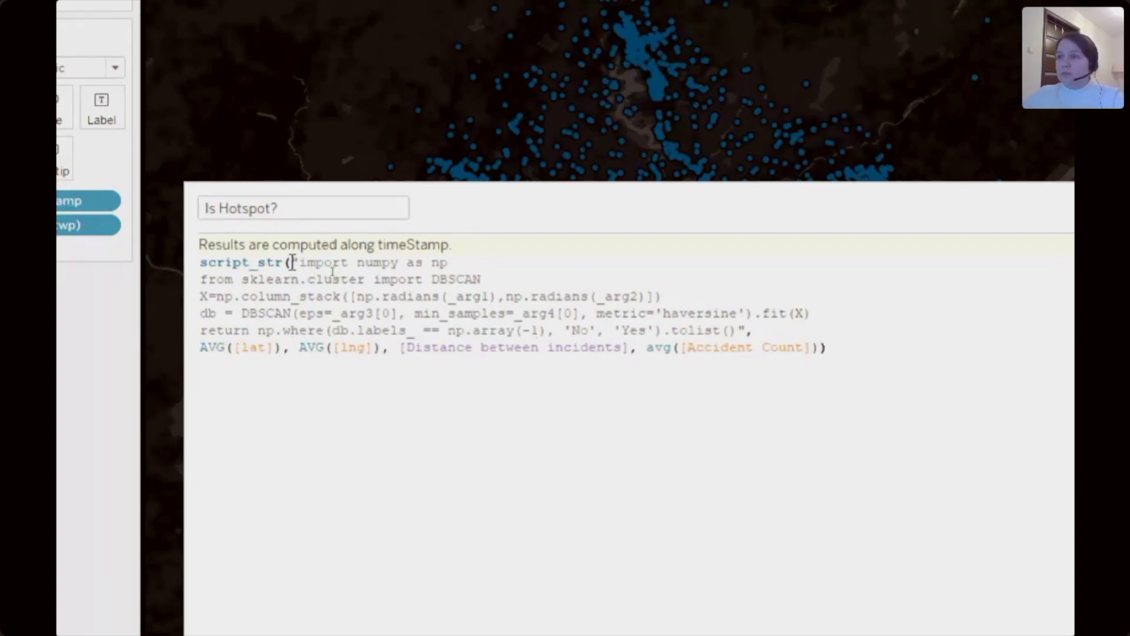
pyautogui.moveTo(292, 262); pyautogui.dragTo(796, 328)
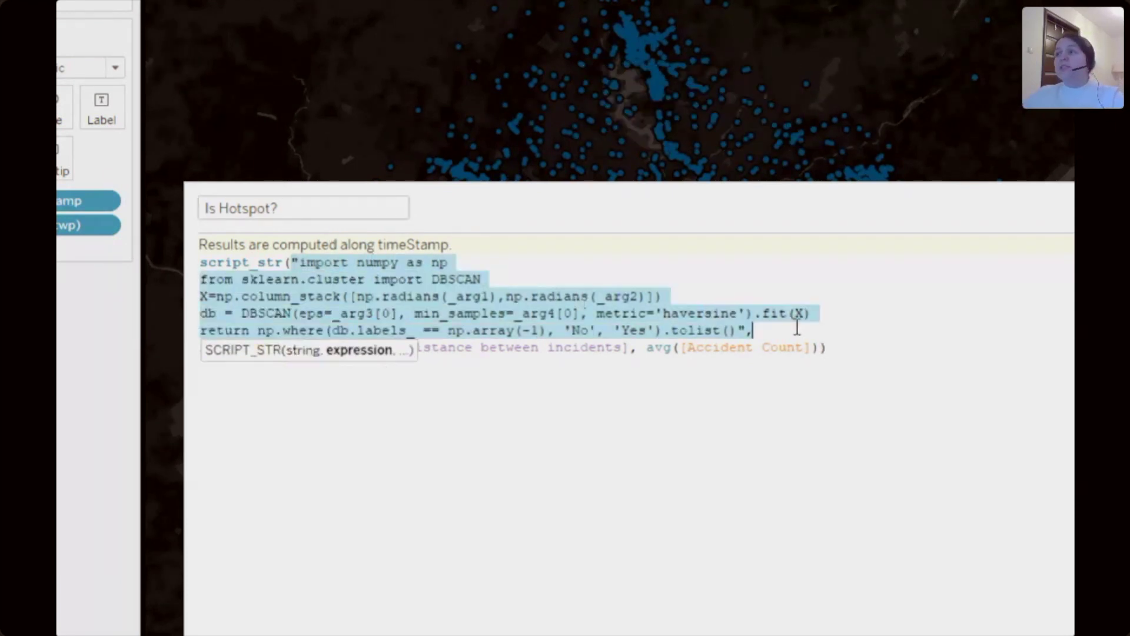
pyautogui.click(210, 262)
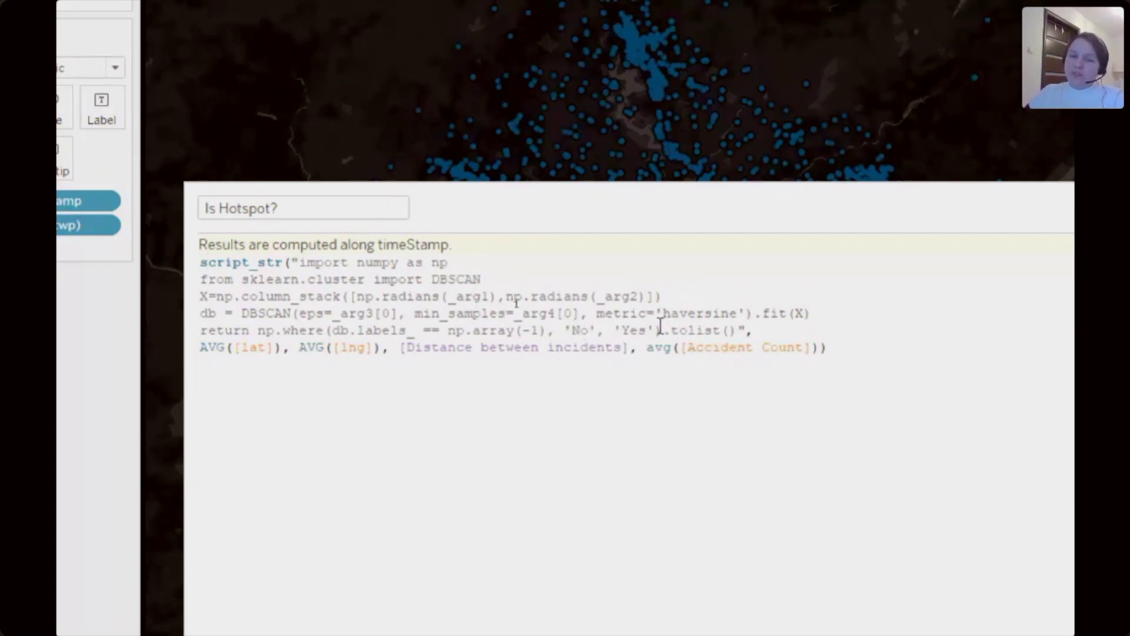
pyautogui.click(628, 515)
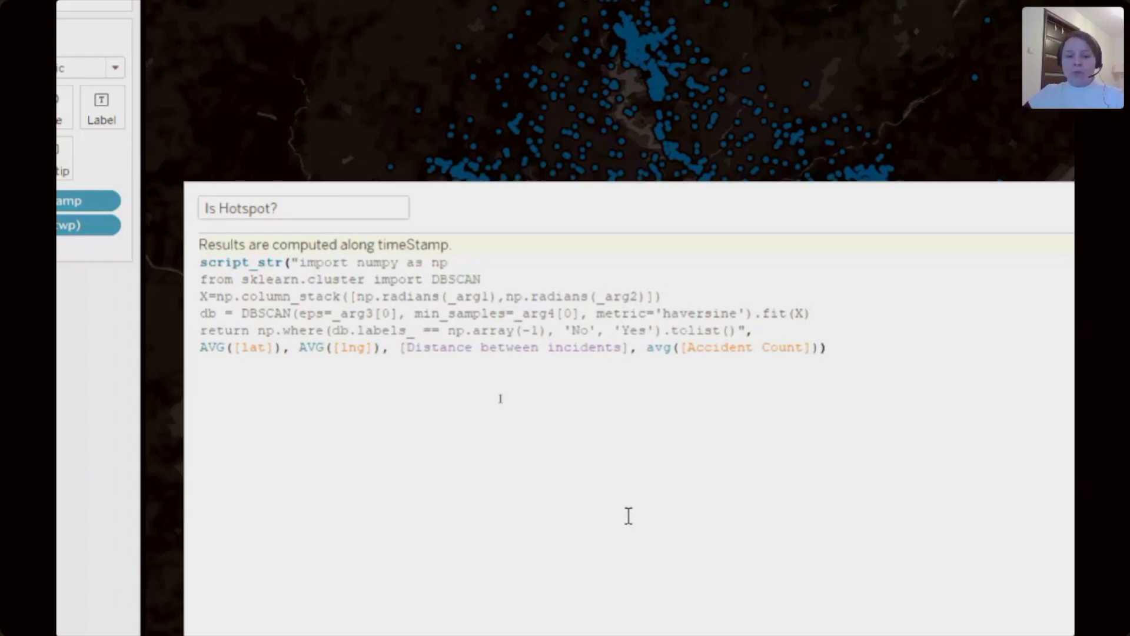